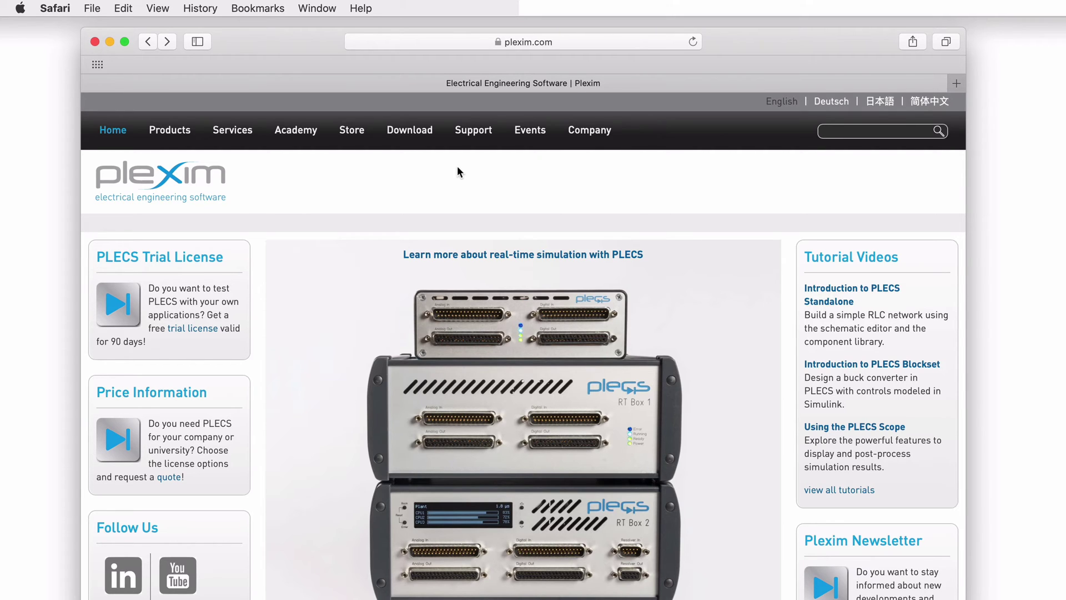
Step: Download st_stm32_mac_1.1.1.zip from Plexim's STM32 Support Package download page
mouse_move(423, 139)
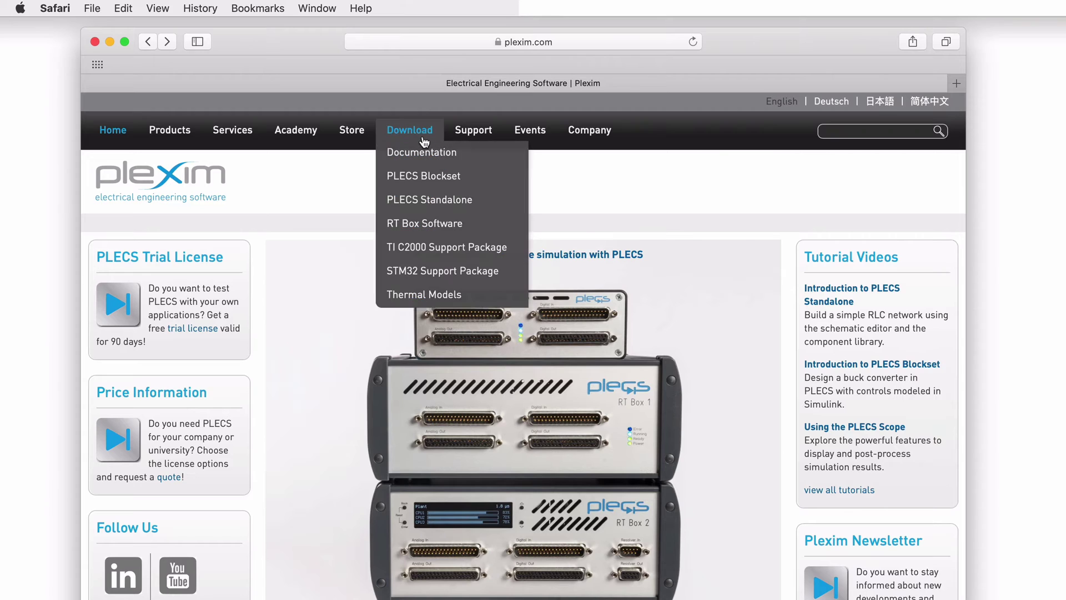
click(485, 271)
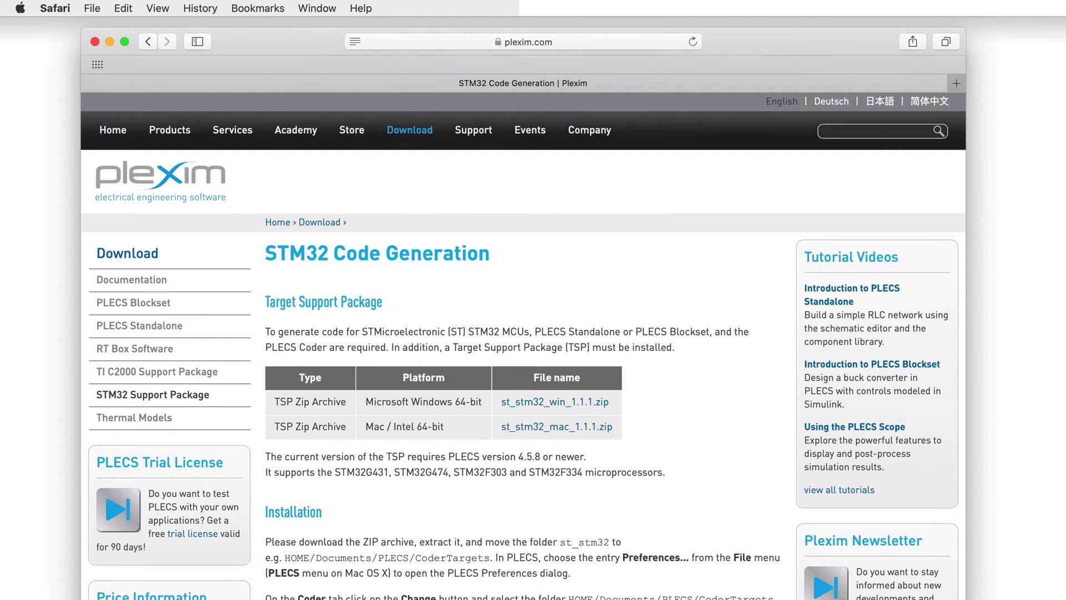
click(608, 429)
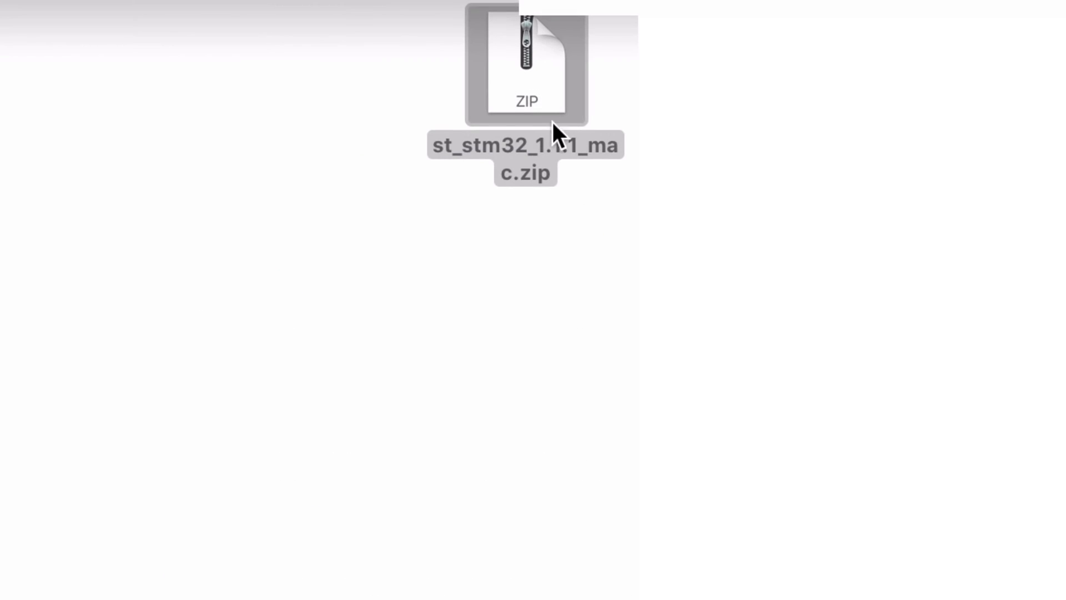
click(562, 145)
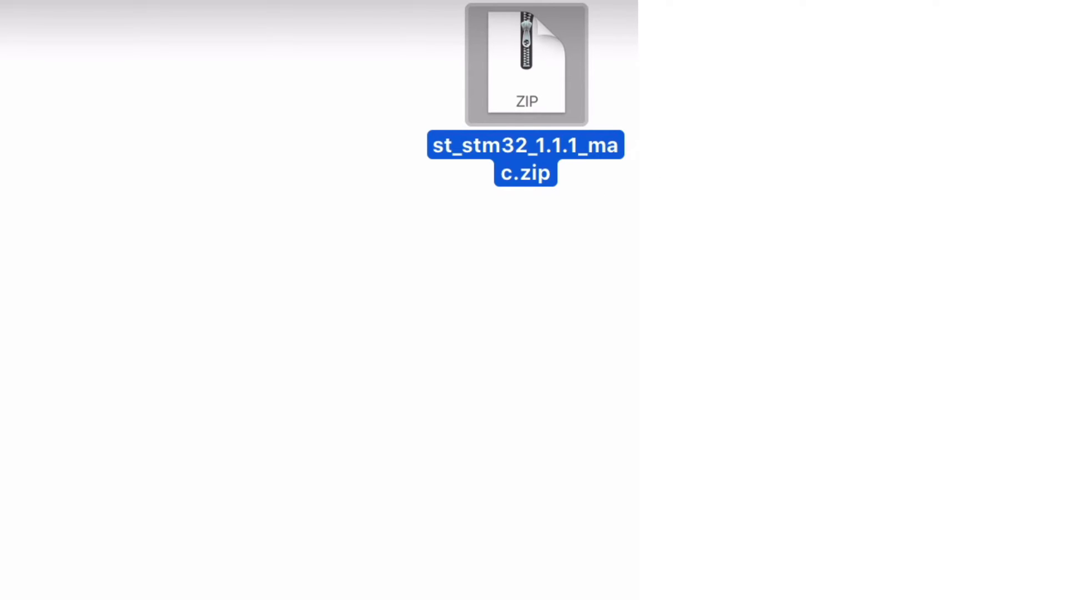
Step: Place Coder_Targets on the desktop, unzip the package, and move tsp_stm32 into Coder_Targets
drag(597, 45, 553, 295)
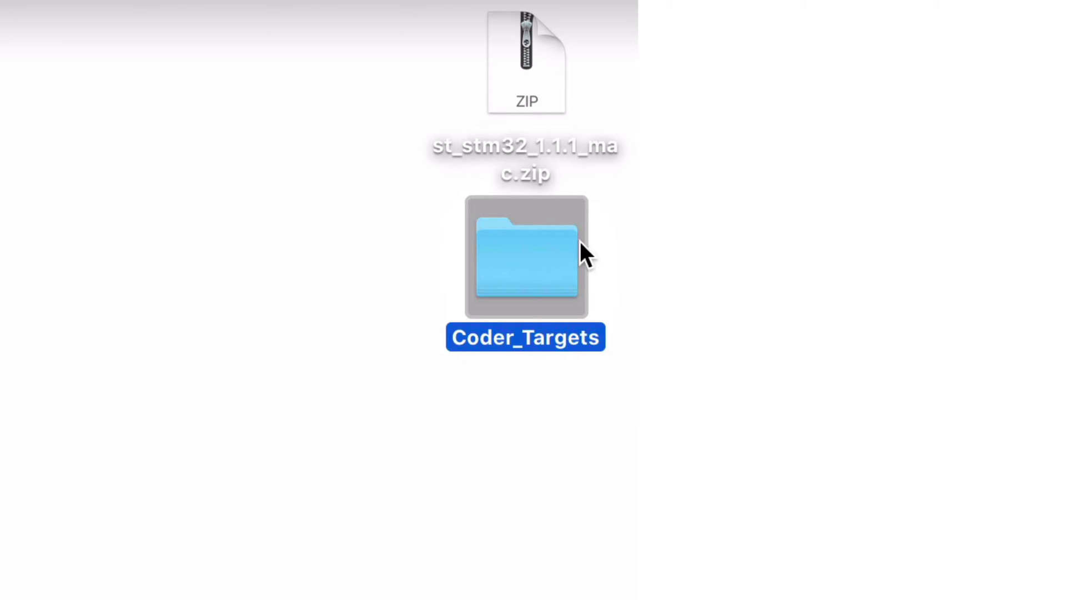
double_click(560, 66)
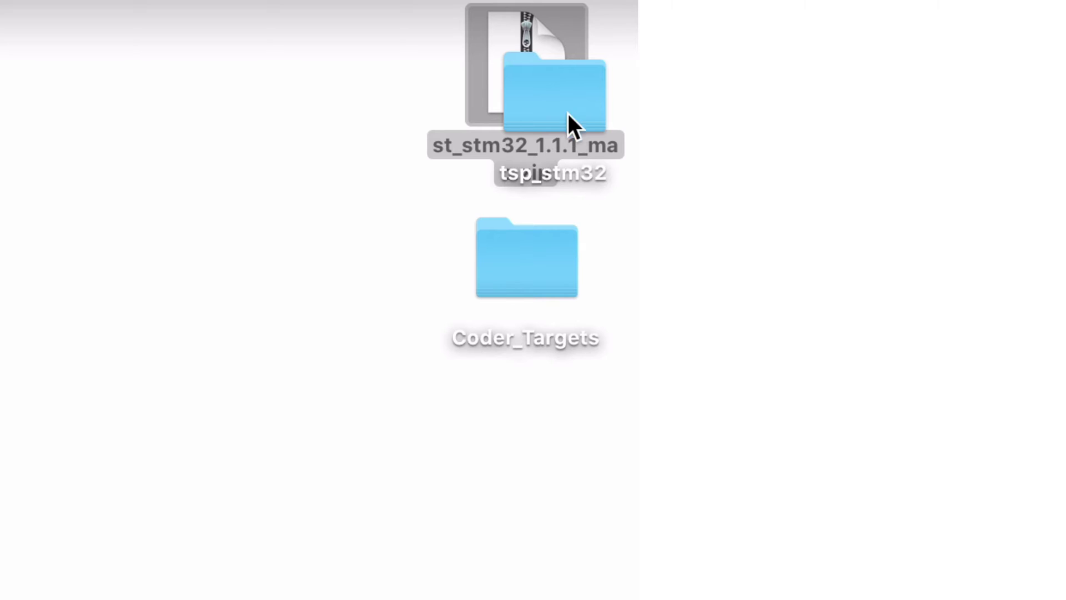
drag(567, 110, 969, 294)
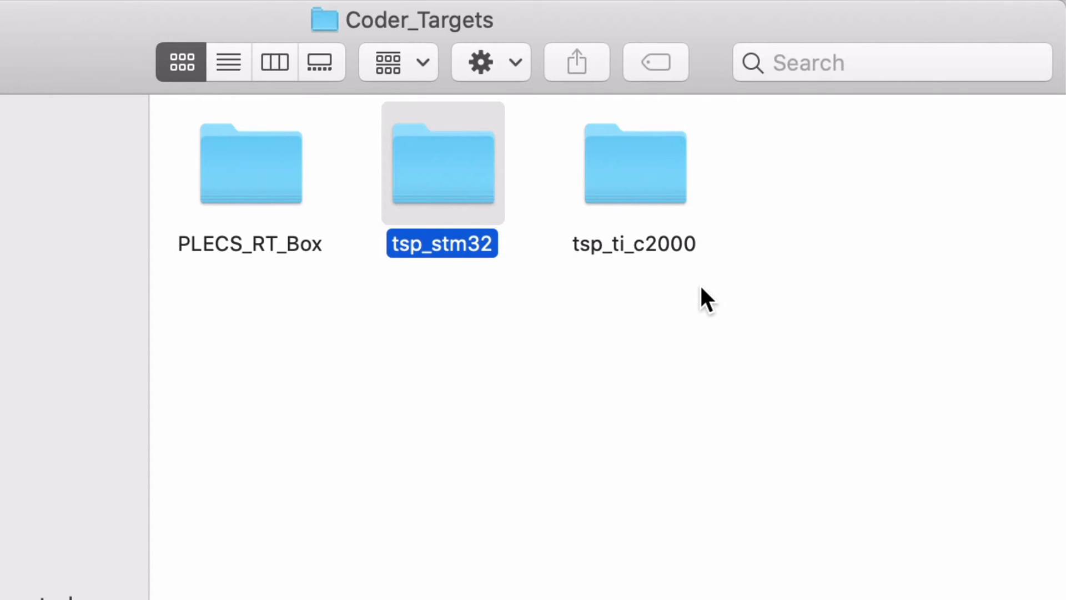
click(644, 185)
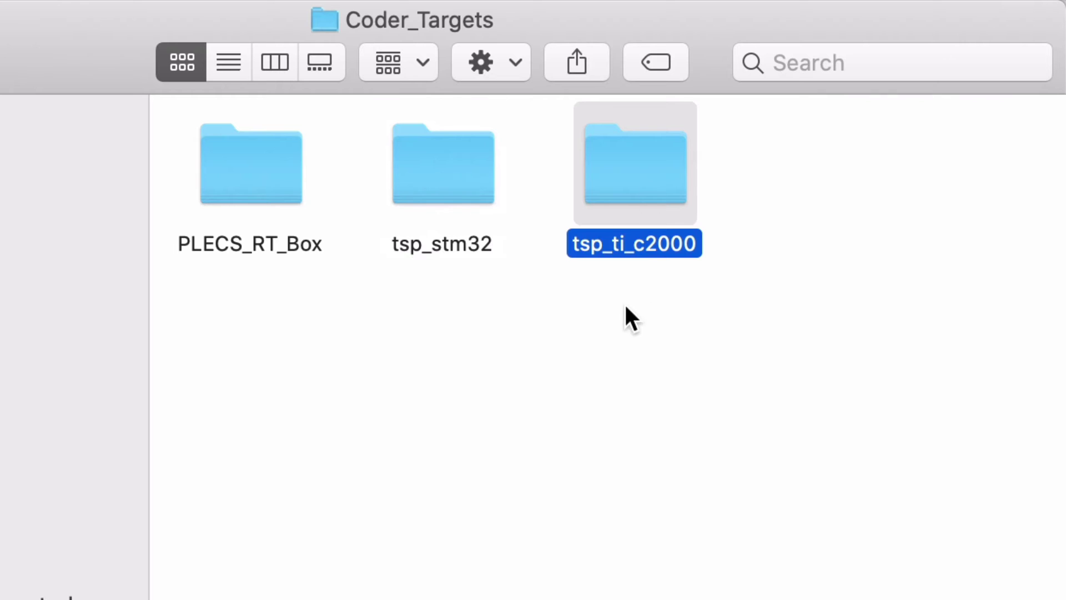
super+click(263, 189)
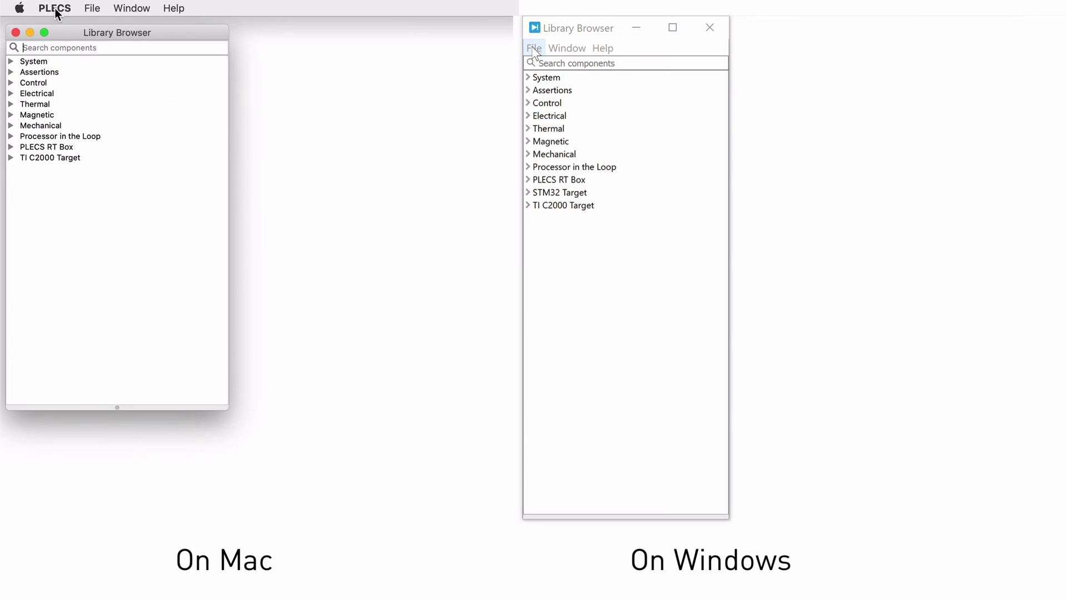
Step: Show the Coder page of PLECS Preferences with the Coder_Targets path and installed targets
click(54, 8)
click(534, 49)
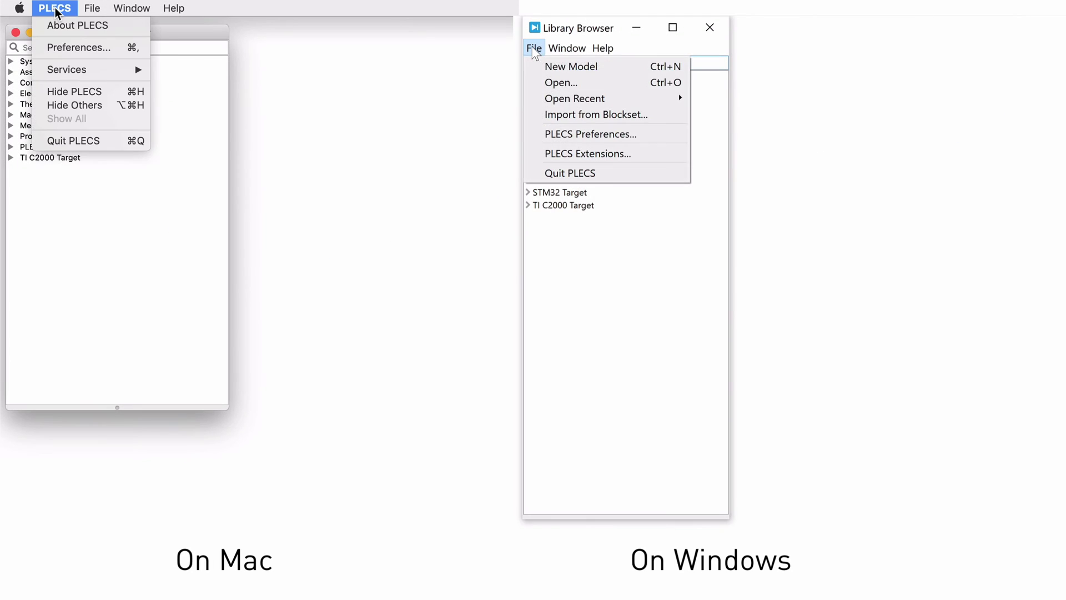
click(123, 49)
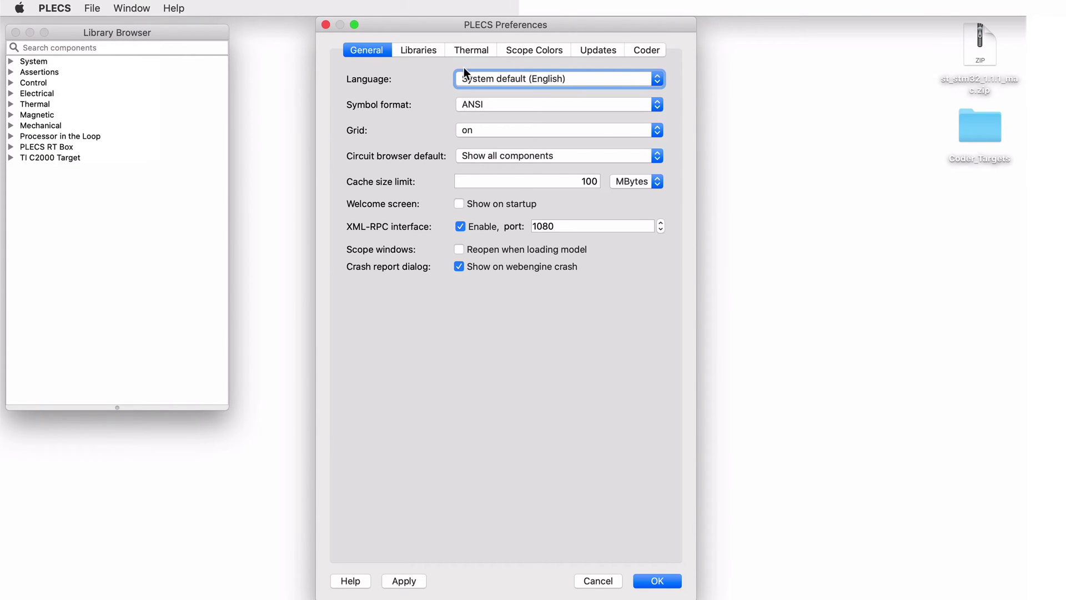
click(642, 53)
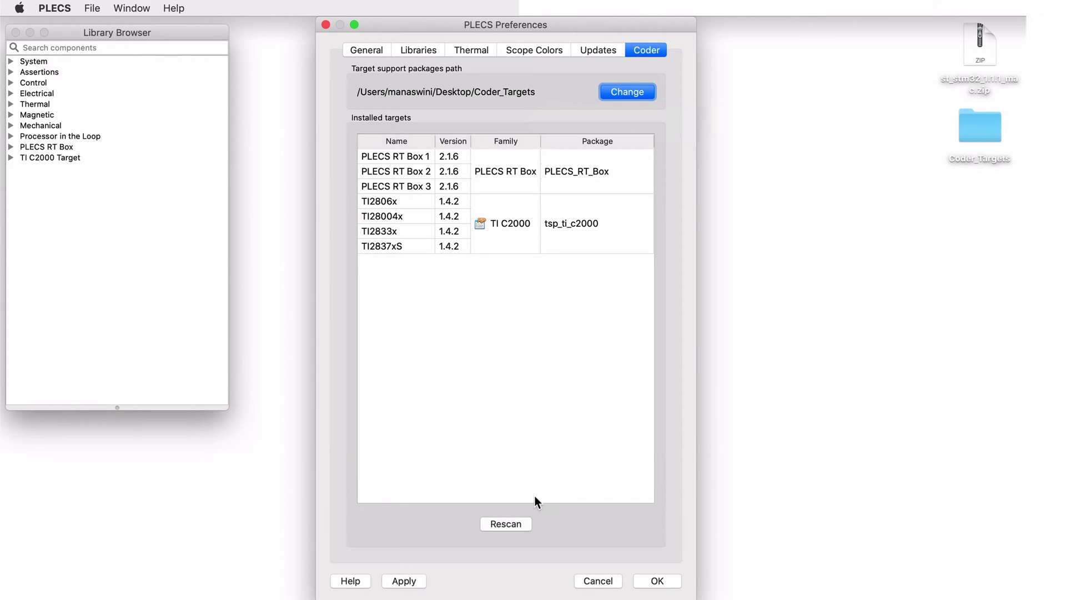
Step: Rescan to add the STM32G4x and STM32F3x targets, then show the STM32 External tools settings
click(526, 524)
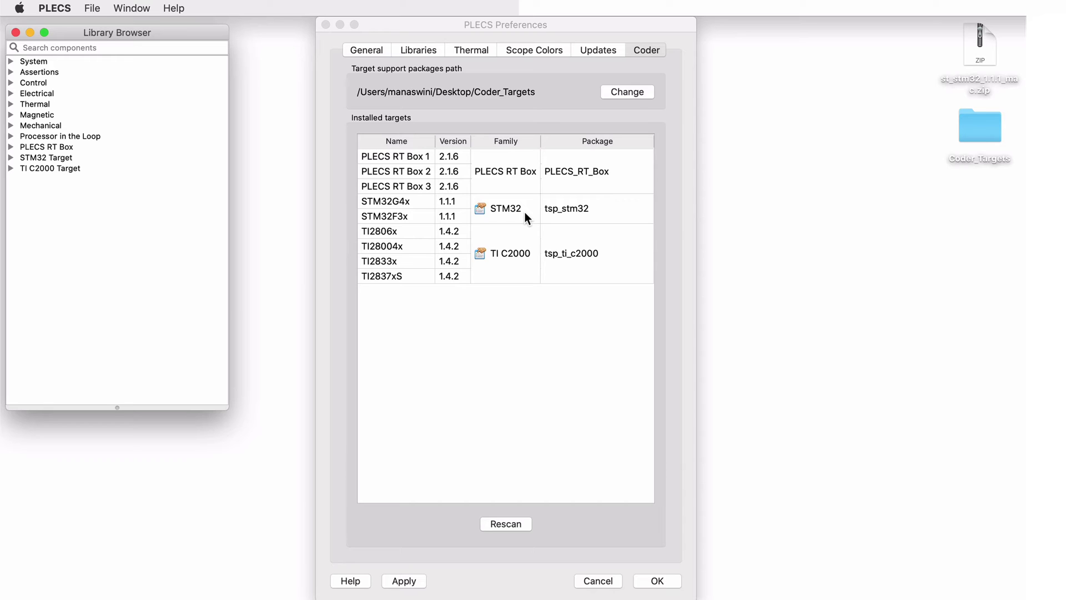
click(478, 209)
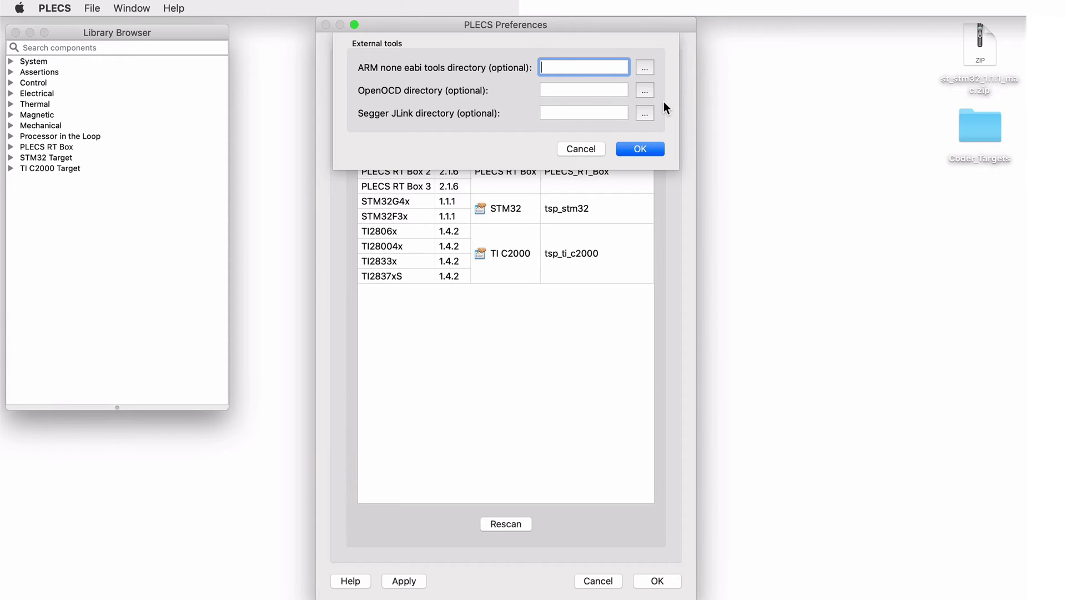
Step: Cancel the STM32 External tools dialog, leaving the Segger JLink directory unset
click(623, 113)
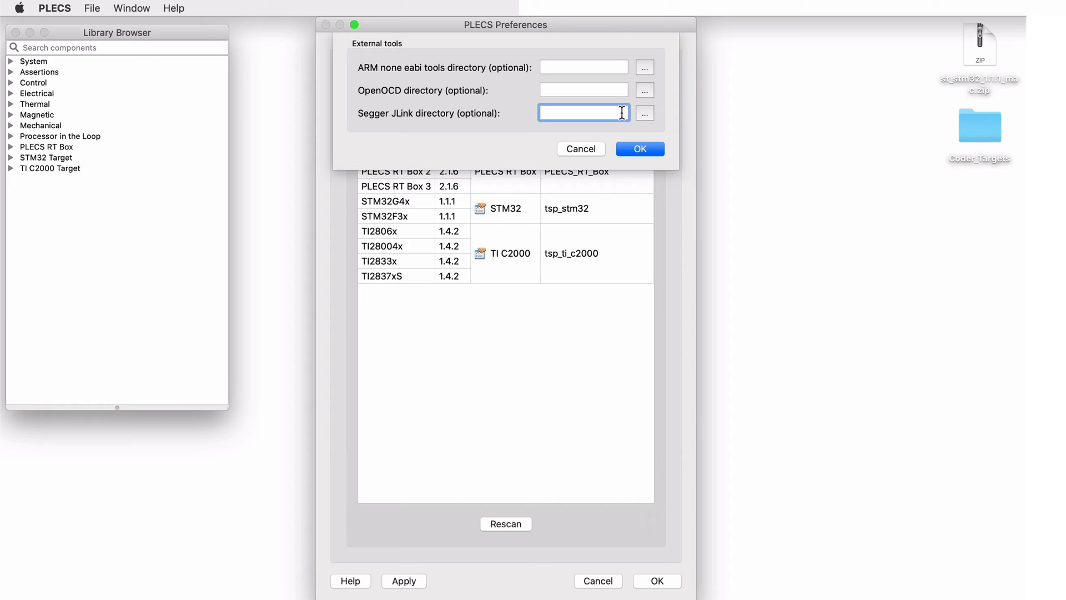
click(589, 148)
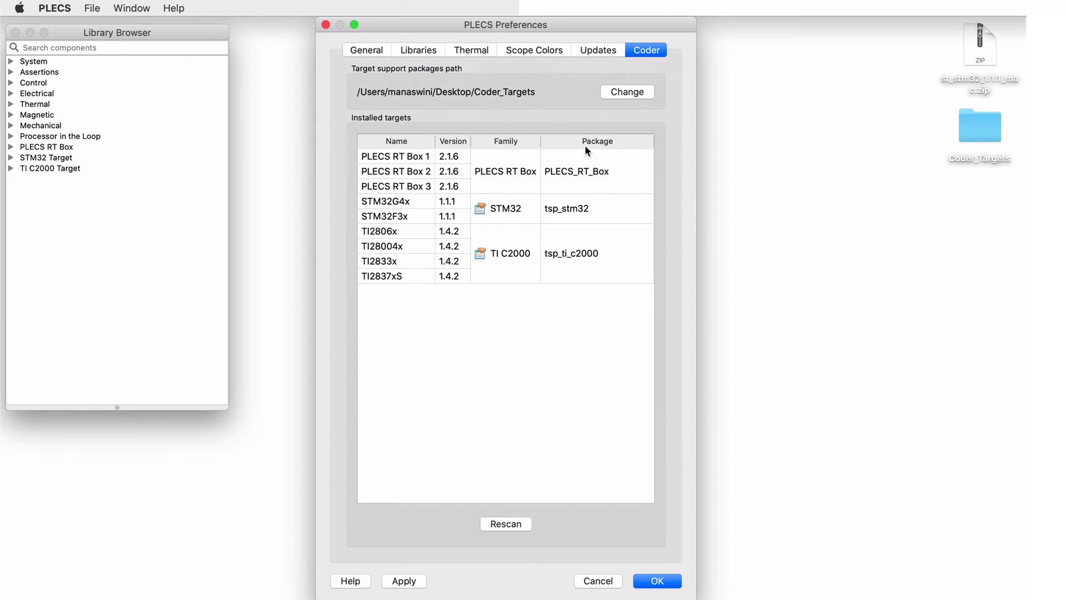
Step: Accept the Preferences and expand the STM32 Target library in the Library Browser
click(658, 580)
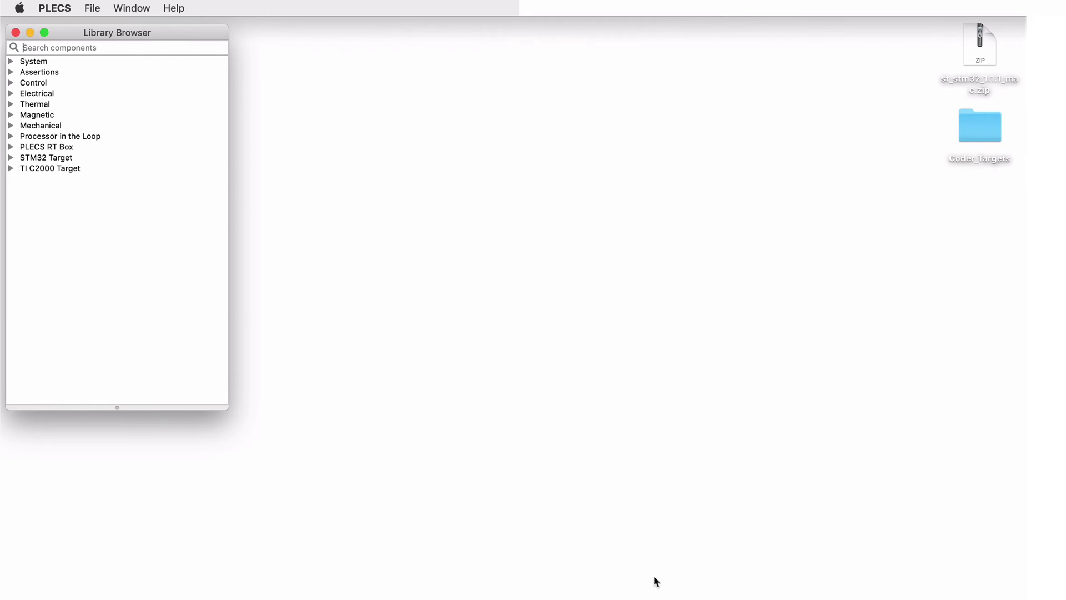
click(11, 158)
scroll(209, 223, down, 3)
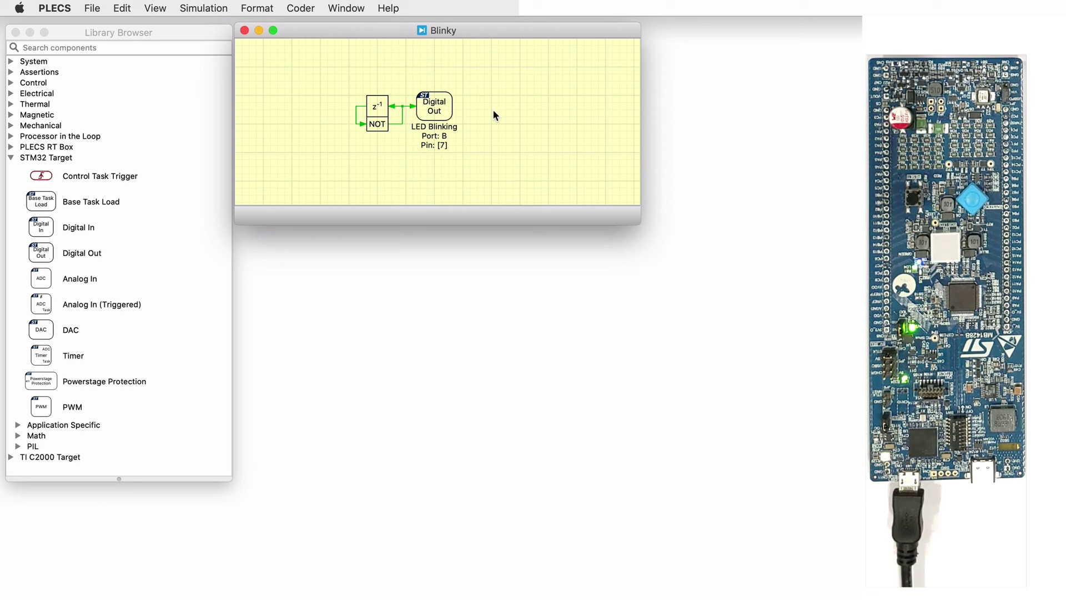
Step: In Blinky's Coder Options, change the discretization step size to 1e-5 and floating point format to float
click(304, 8)
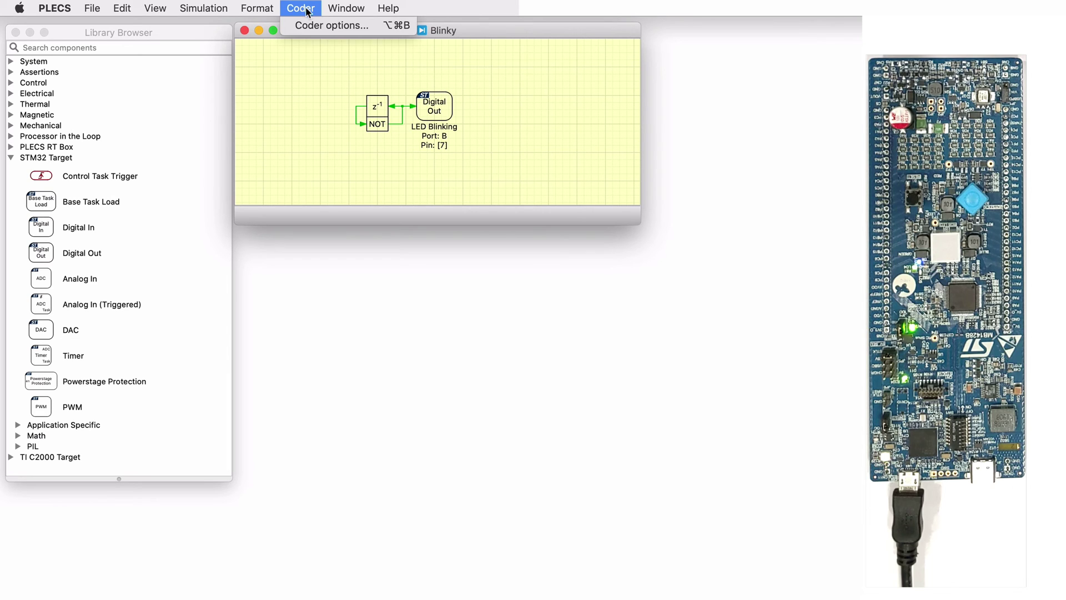
click(327, 26)
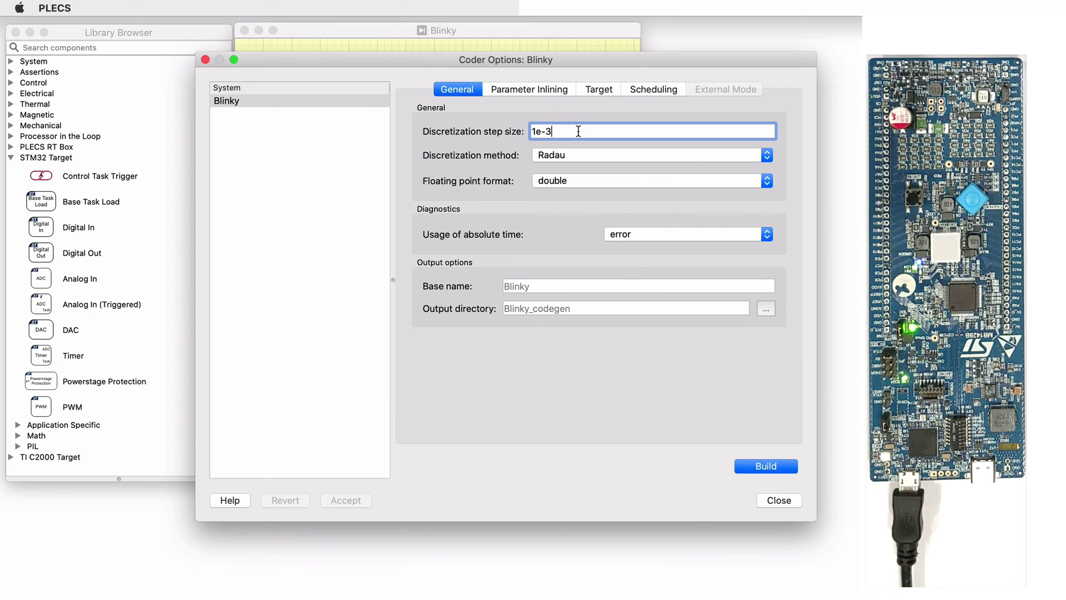
key(BackSpace)
text(5)
key(Return)
click(629, 181)
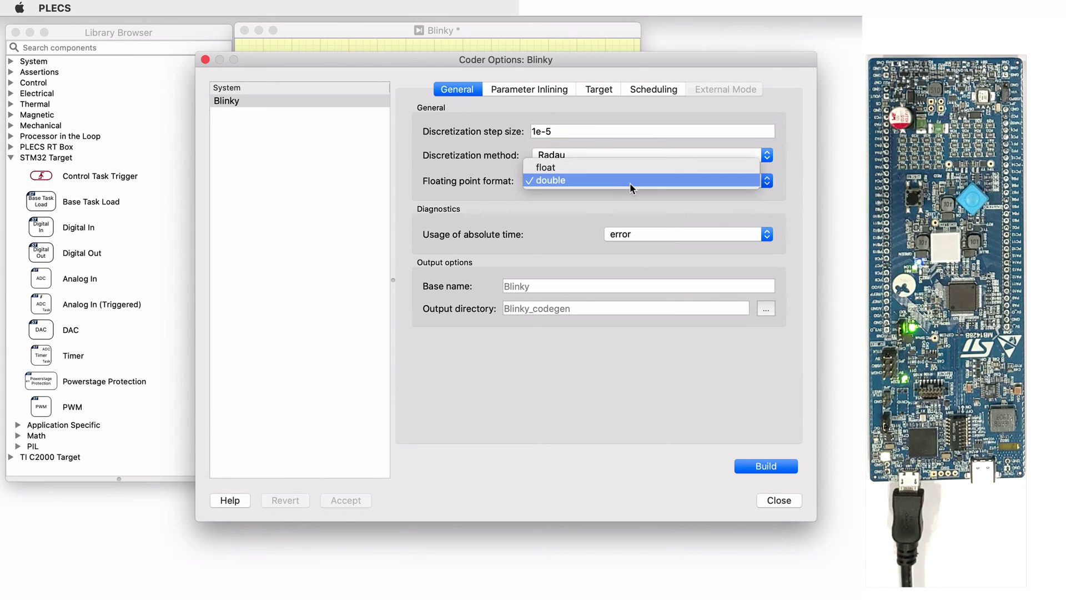
click(625, 168)
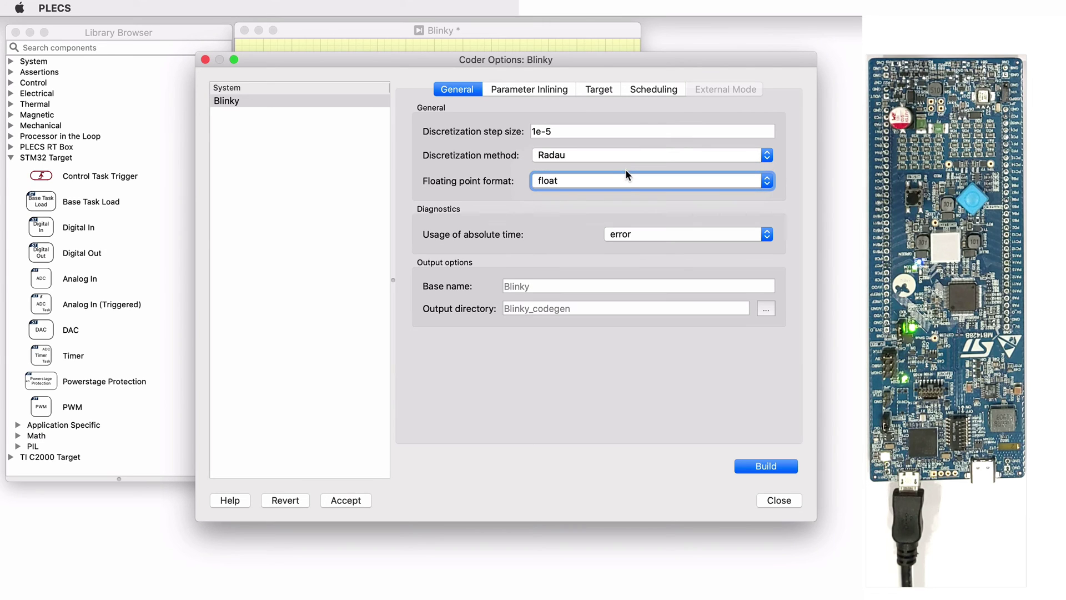
Step: Select STM32G4x as the target and G474RE as the chip in Coder Options
click(607, 92)
click(667, 125)
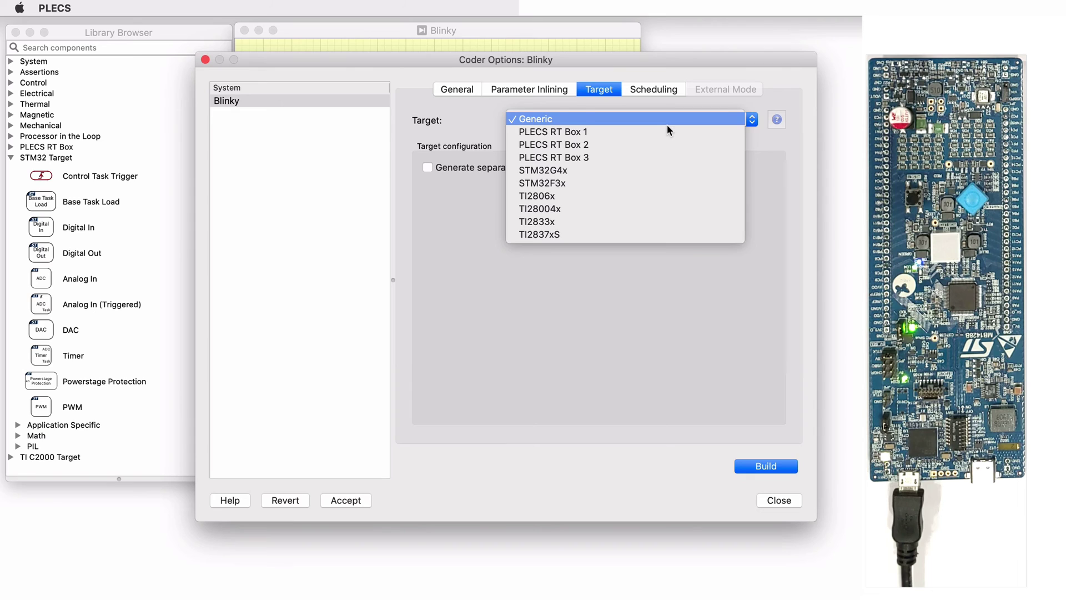
click(663, 171)
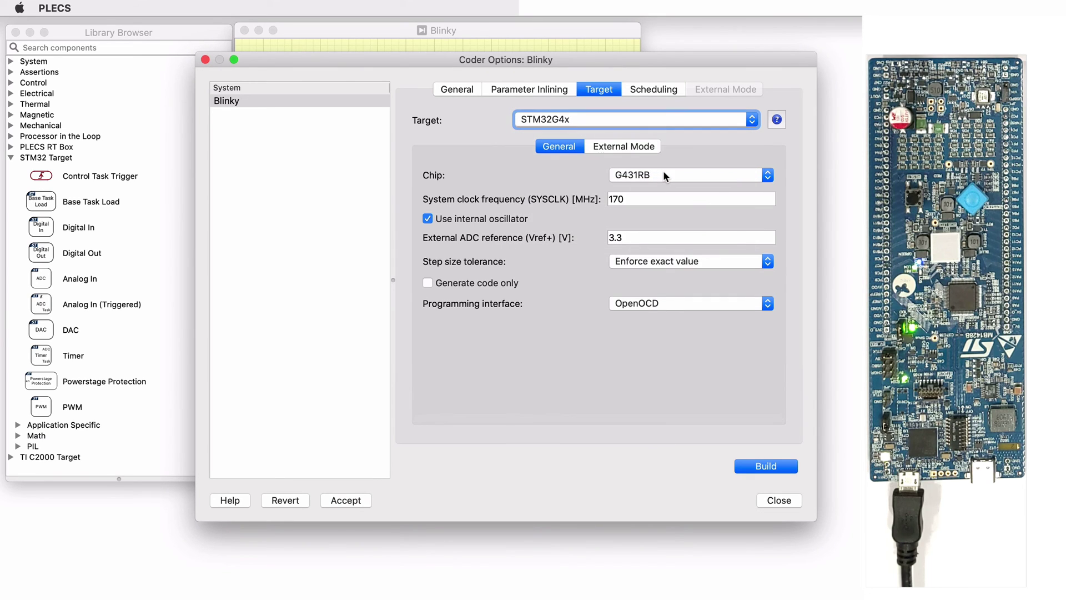
click(767, 175)
click(752, 184)
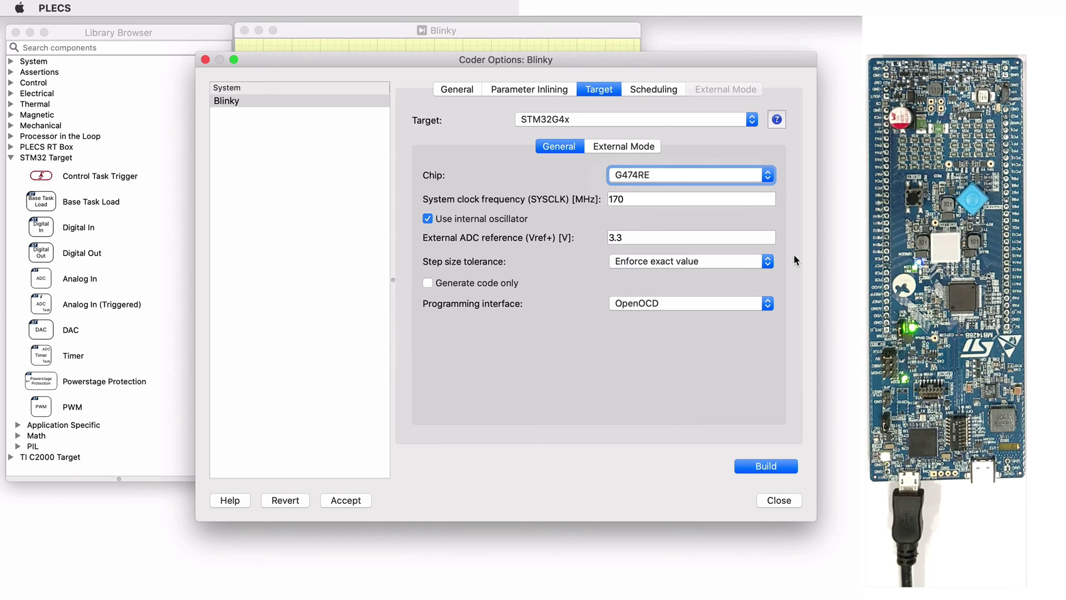
click(767, 303)
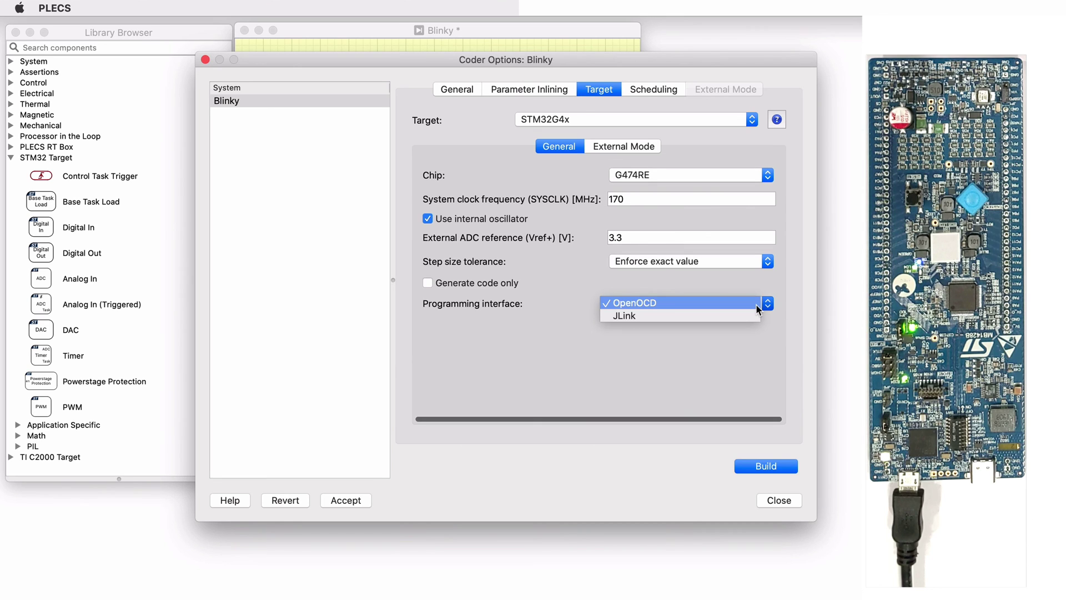
click(756, 305)
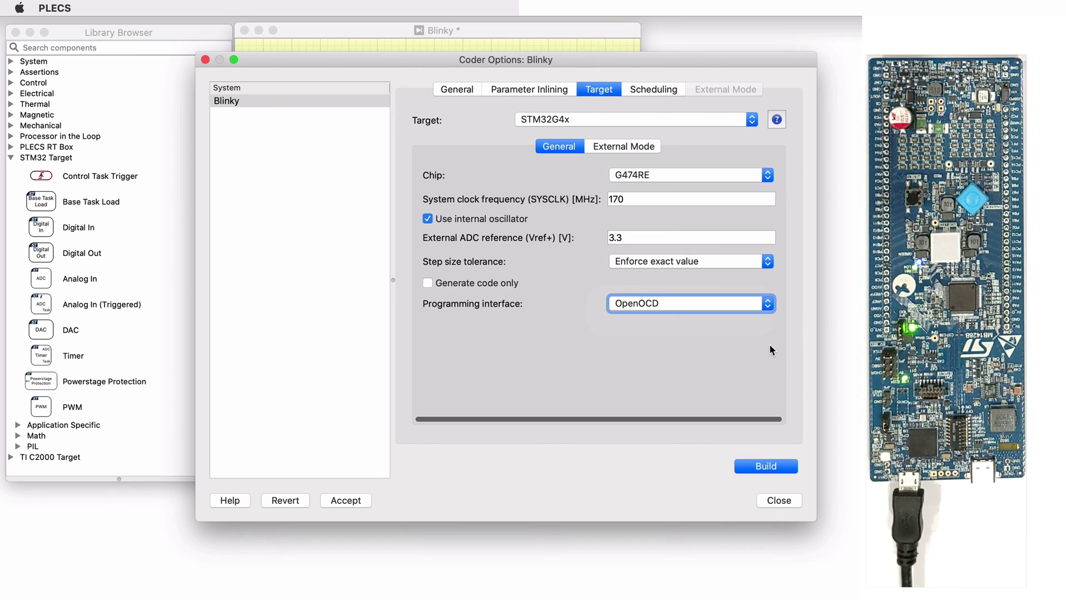
Step: Start the Build to compile Blinky and flash it to the STM32G474RE board
click(793, 469)
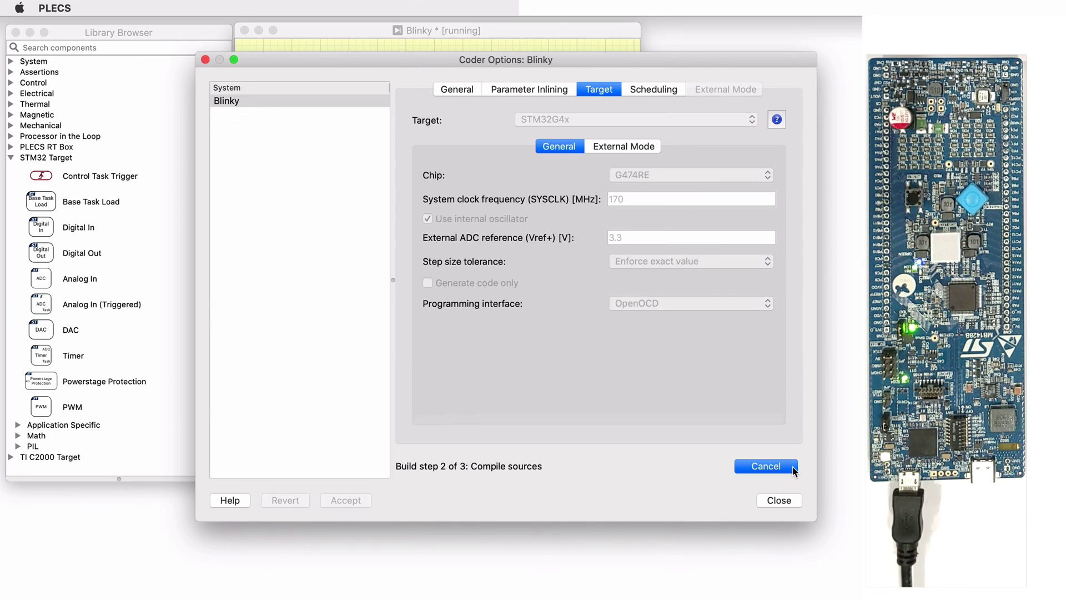